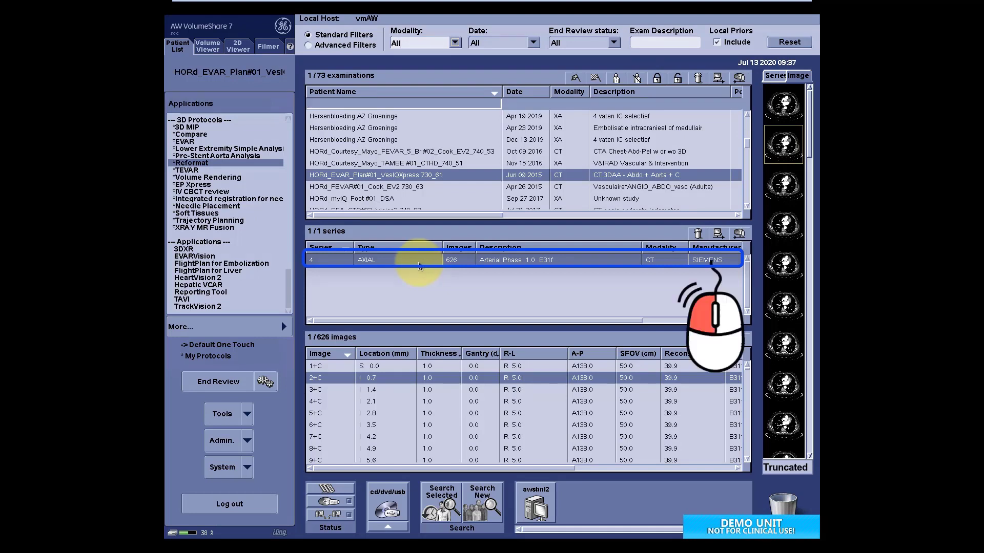
Review the axial Arterial Phase series in the 2D Viewer by paging through its slices, and return to the patient list
double_click(416, 264)
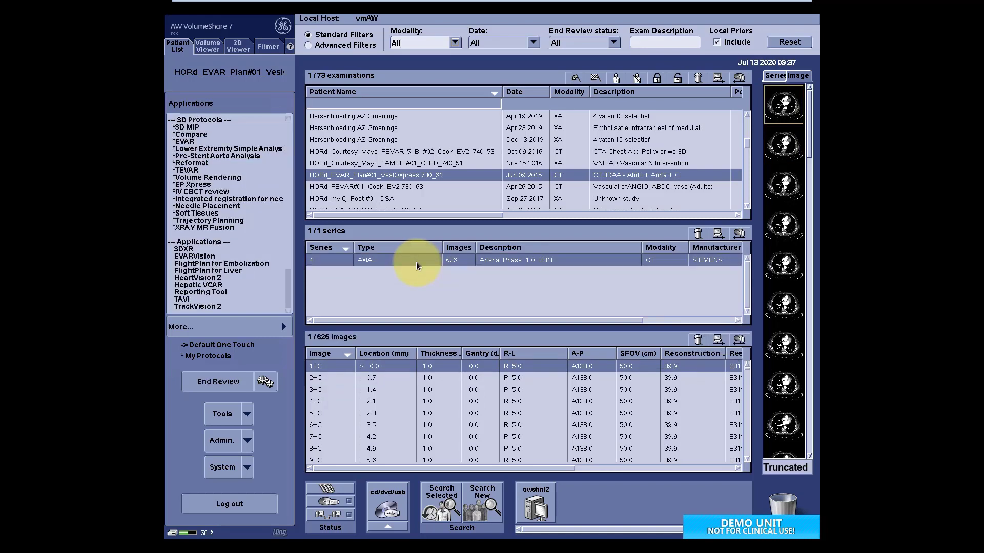
scroll(404, 265, "down", 15)
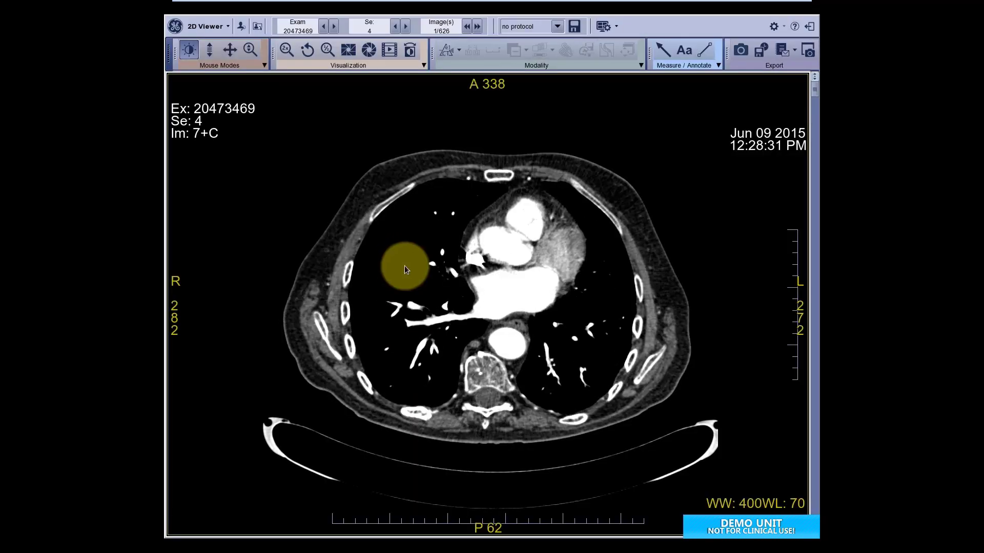
left_click(808, 26)
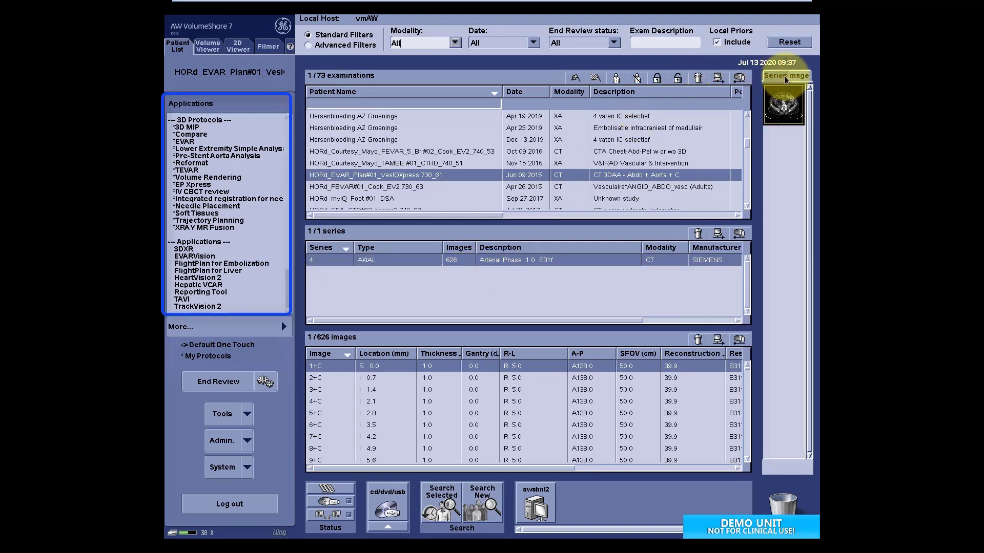
View the Arterial Phase series with the Reformat protocol and quit Volume Viewer without saving the state or launching End Review
left_click(785, 142)
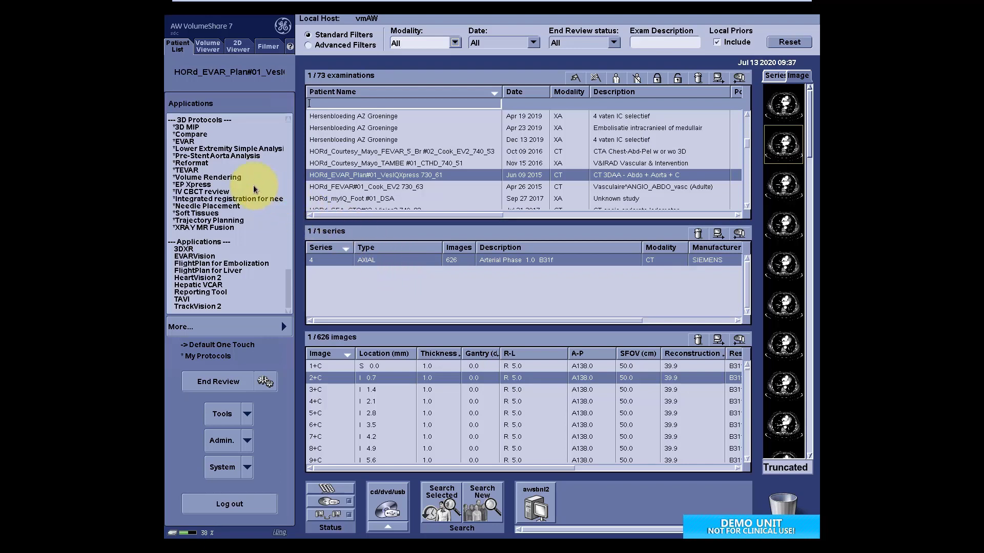
left_click(205, 164)
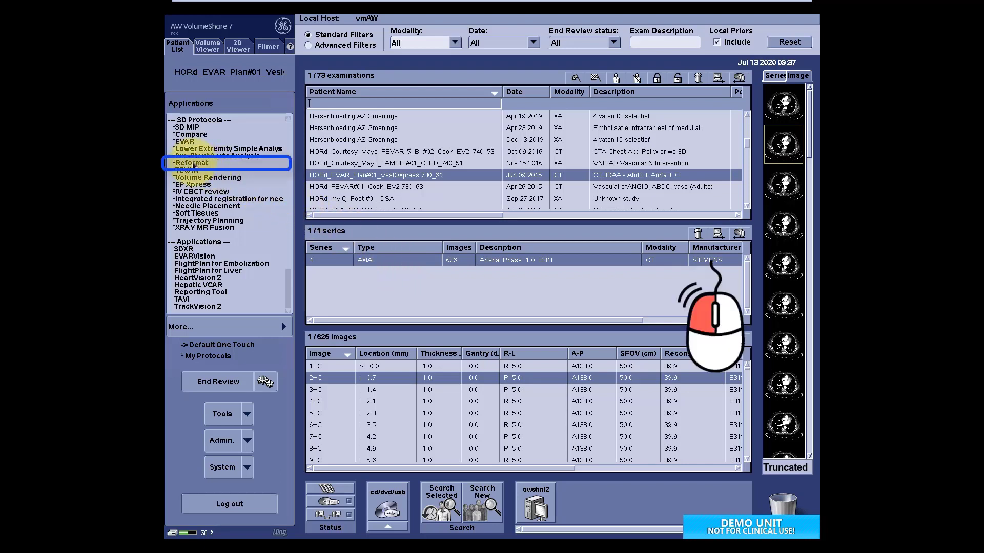
left_click(193, 164)
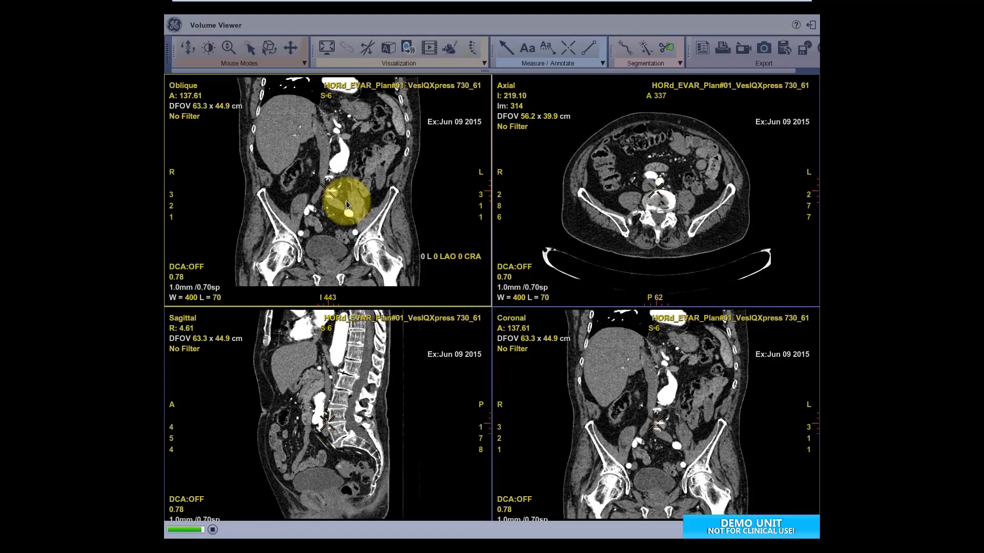
left_click(810, 24)
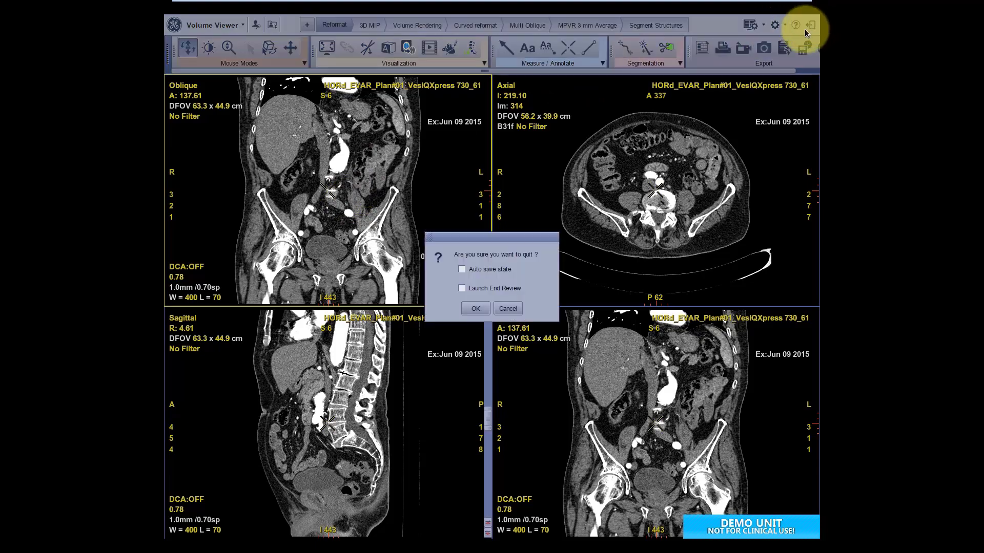
left_click(475, 308)
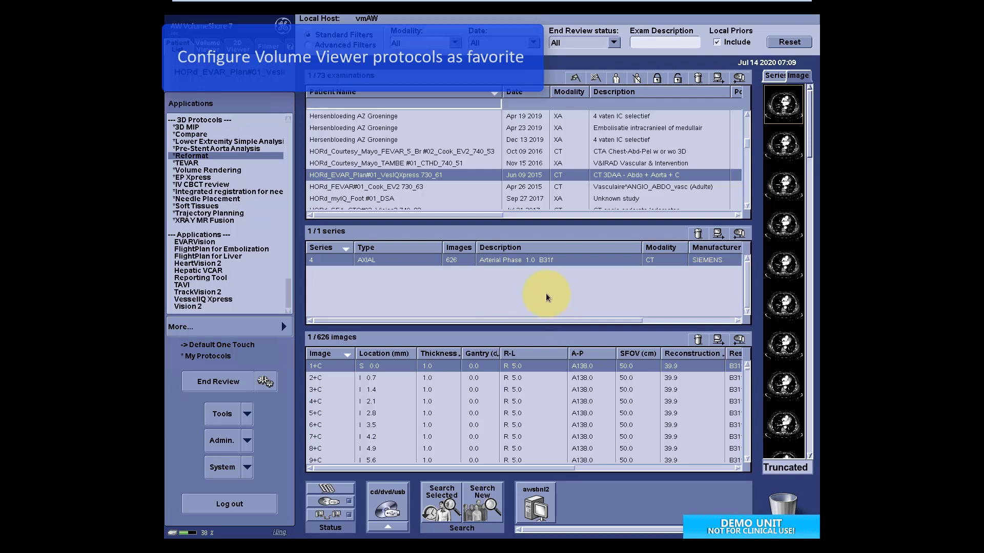
Add 3DXR from the full application list to the Applications shortcuts
left_click(284, 327)
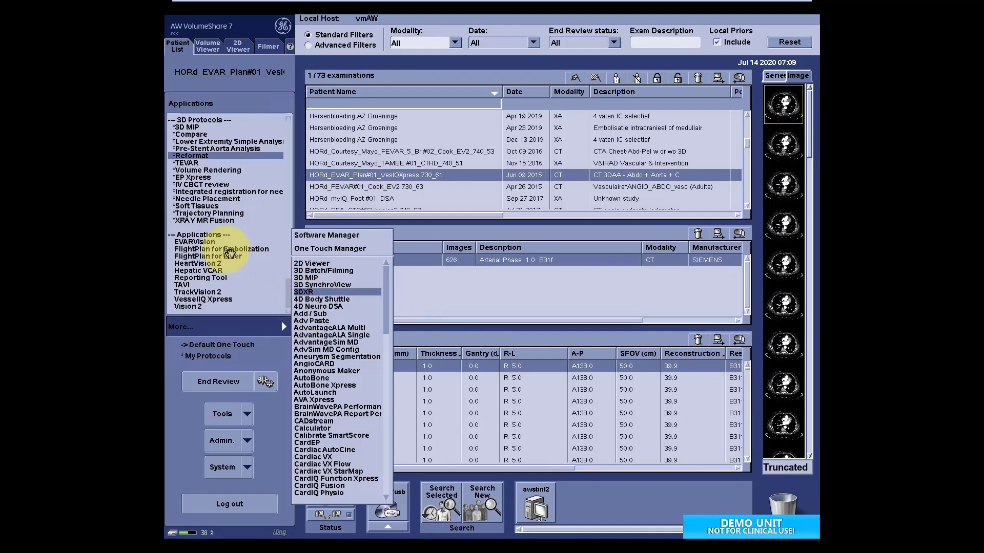
left_click_drag(229, 253, 229, 254)
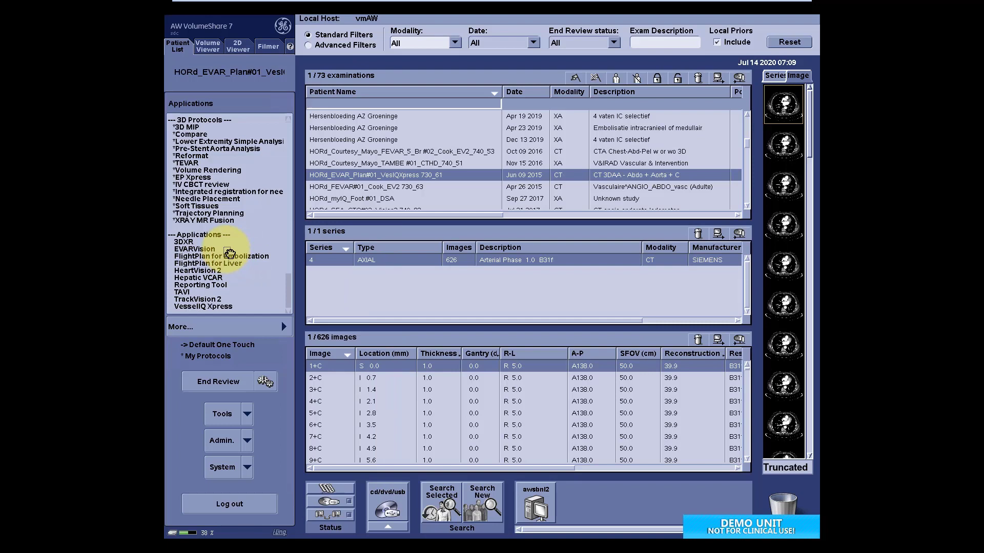
Browse the Volume Viewer protocols and filter them by the Upper Limbs anatomy
left_click(209, 48)
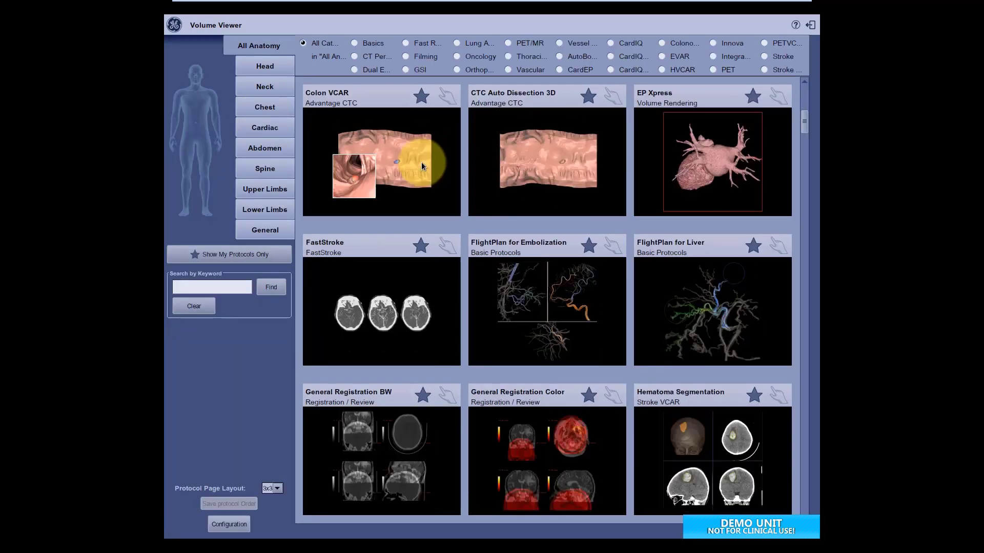
scroll(421, 162, "down", 3)
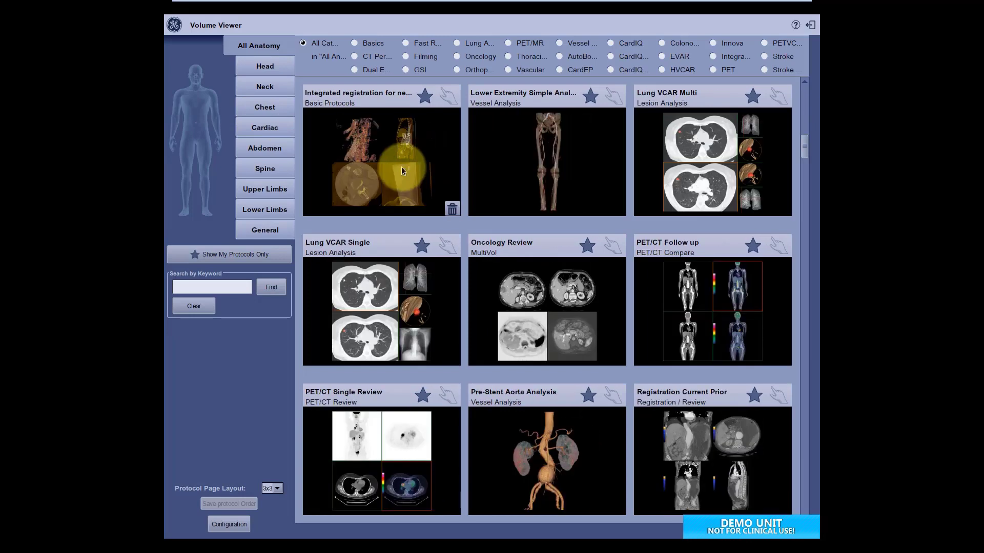
left_click(273, 210)
left_click(264, 189)
Search the protocols by the keyword EVAR, set the EVAR protocol as a favorite, and quit Volume Viewer
left_click(228, 285)
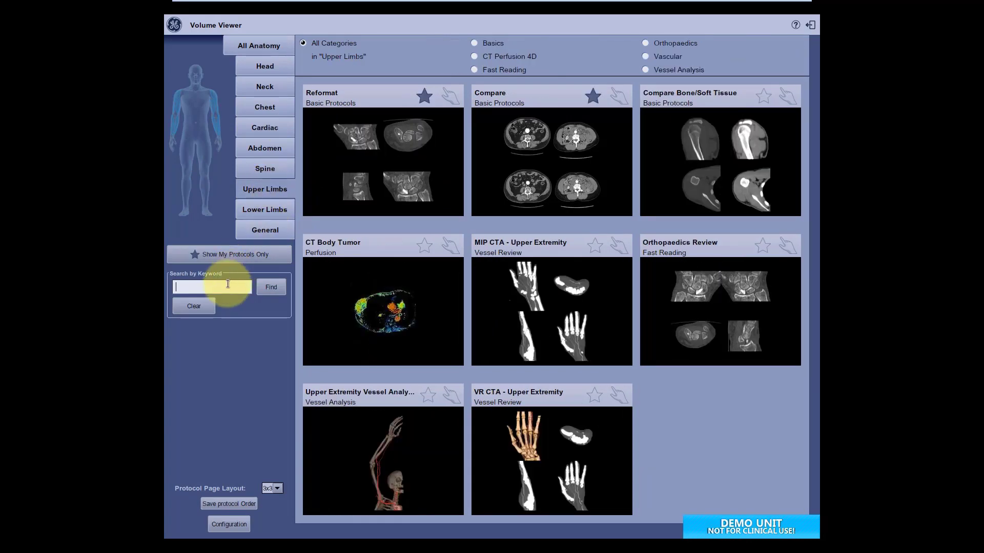
type("EVAR")
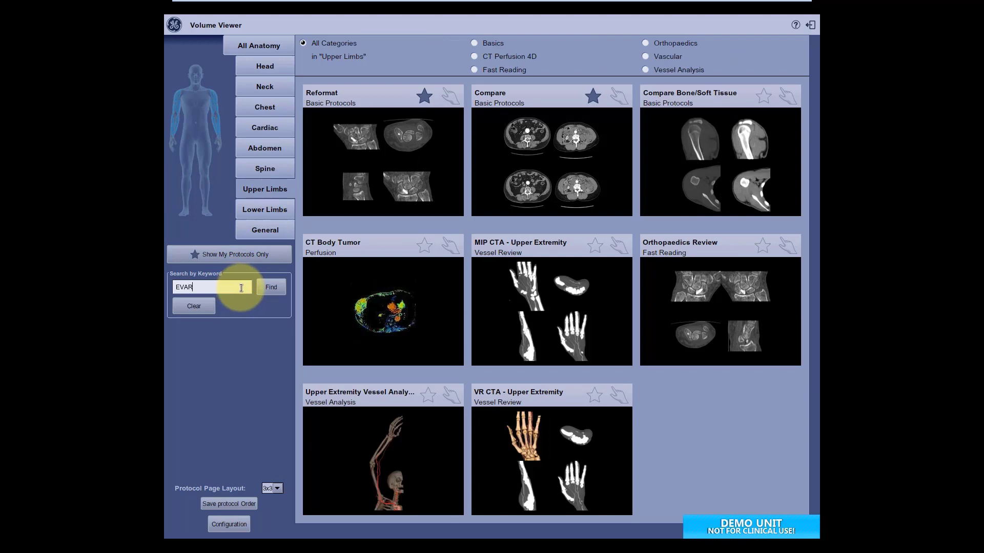
left_click(271, 287)
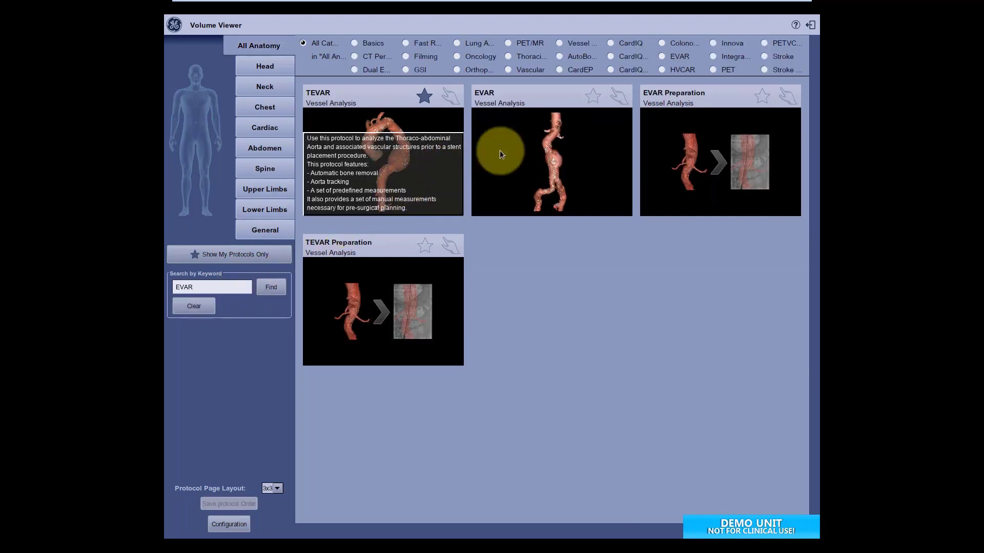
left_click(592, 96)
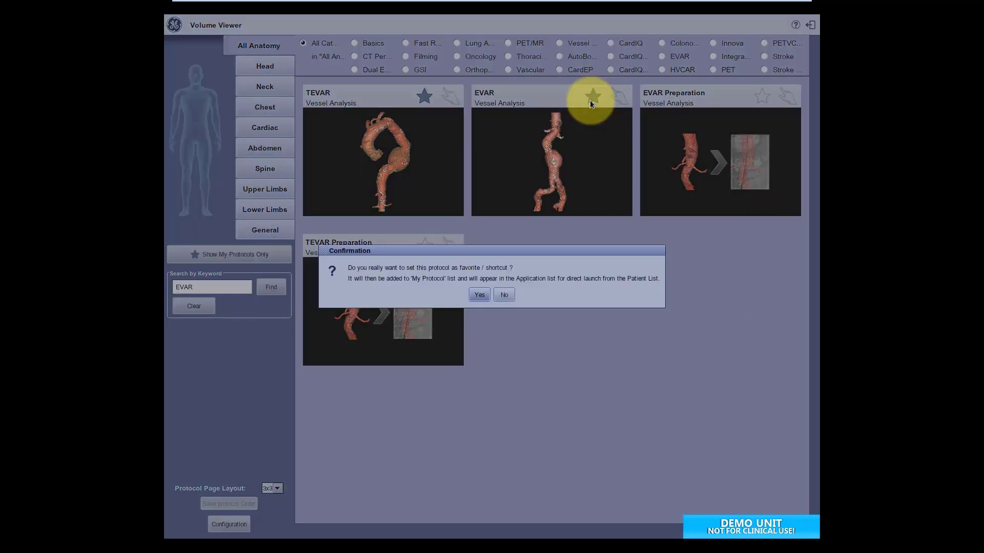
left_click(480, 295)
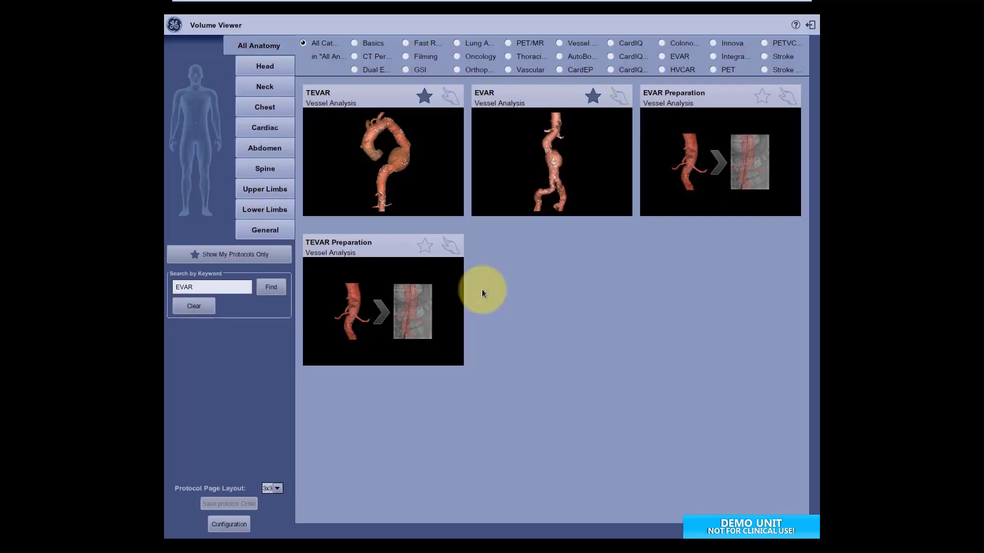
left_click(811, 25)
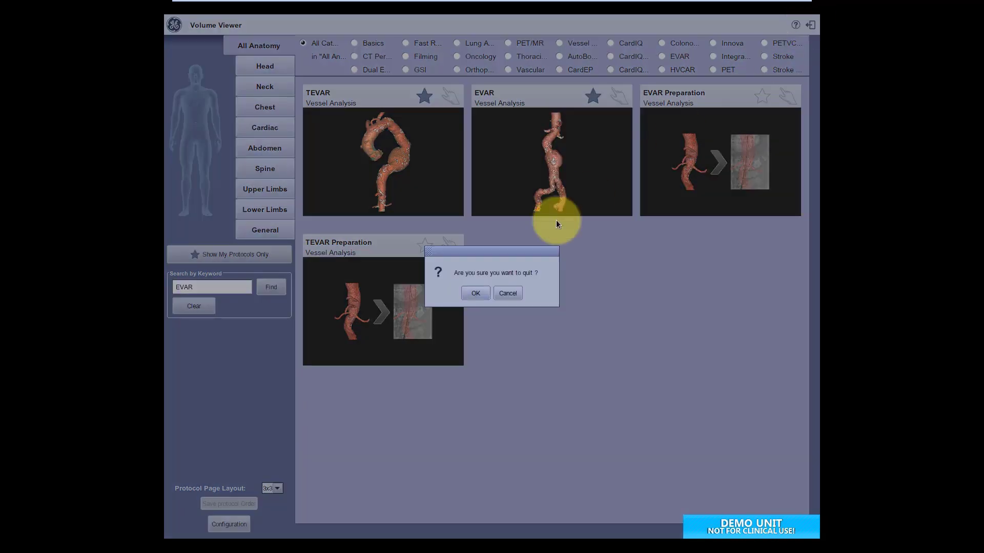
left_click(475, 293)
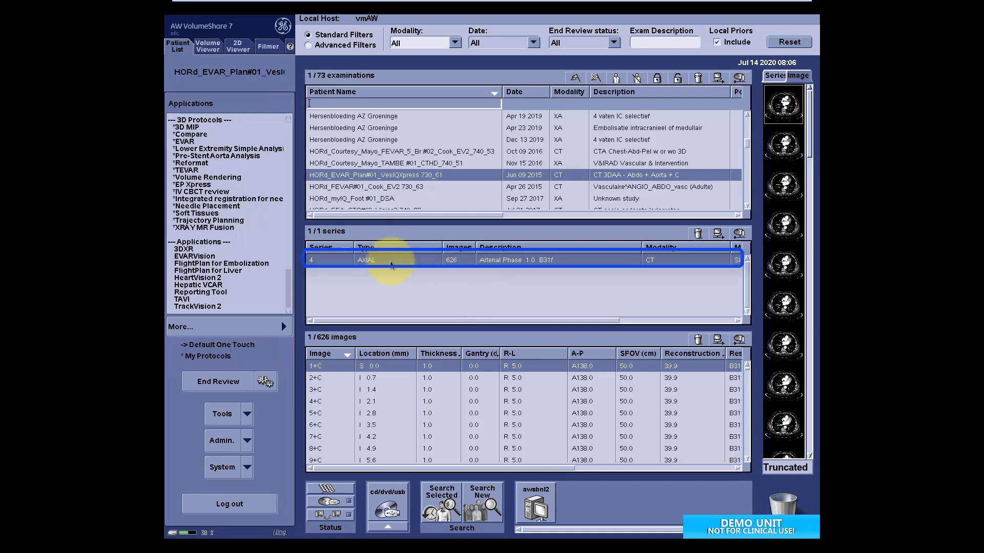
Set the Reformat protocol as One Touch for the CT series in Volume Viewer and return to the patient list
left_click(210, 50)
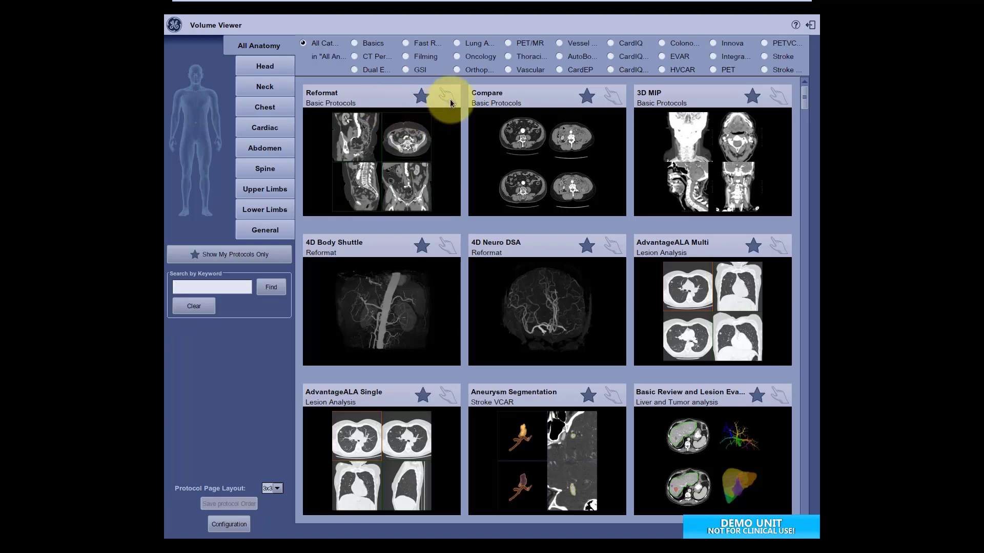
left_click(450, 100)
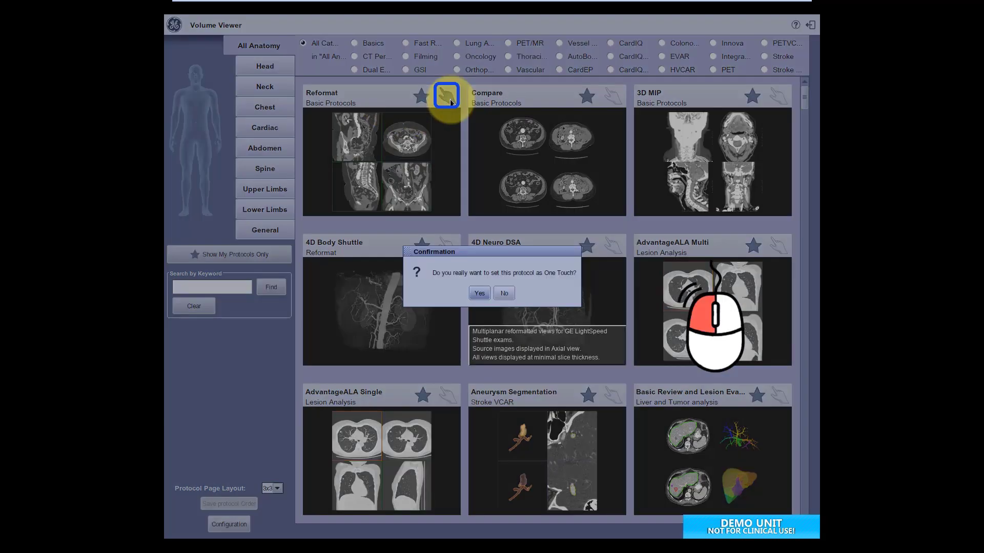
left_click(483, 295)
left_click(487, 292)
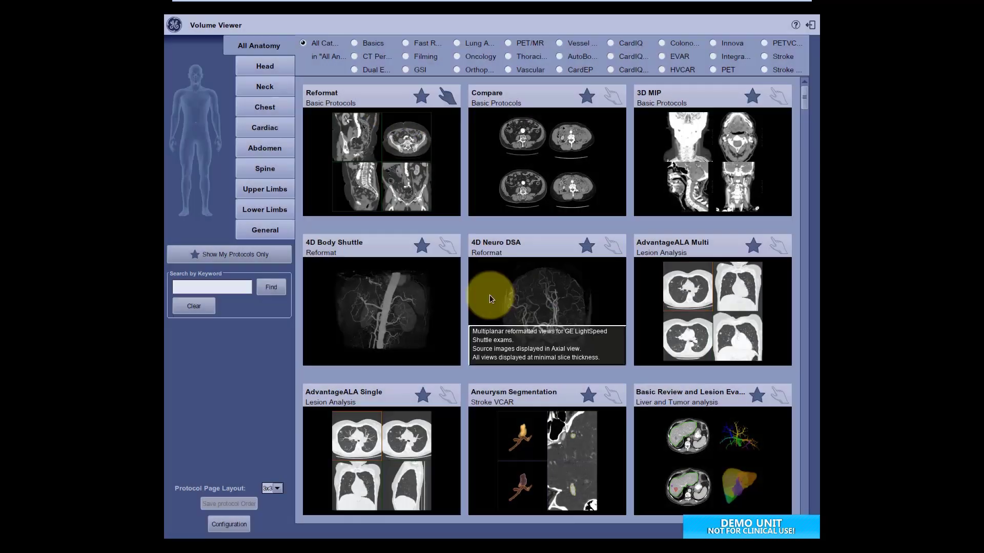
left_click(810, 25)
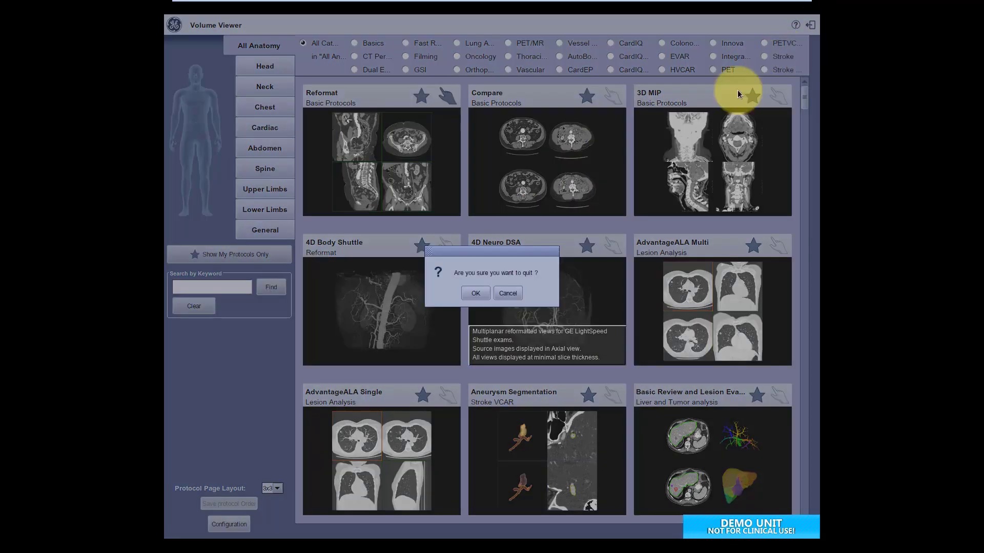
left_click(476, 291)
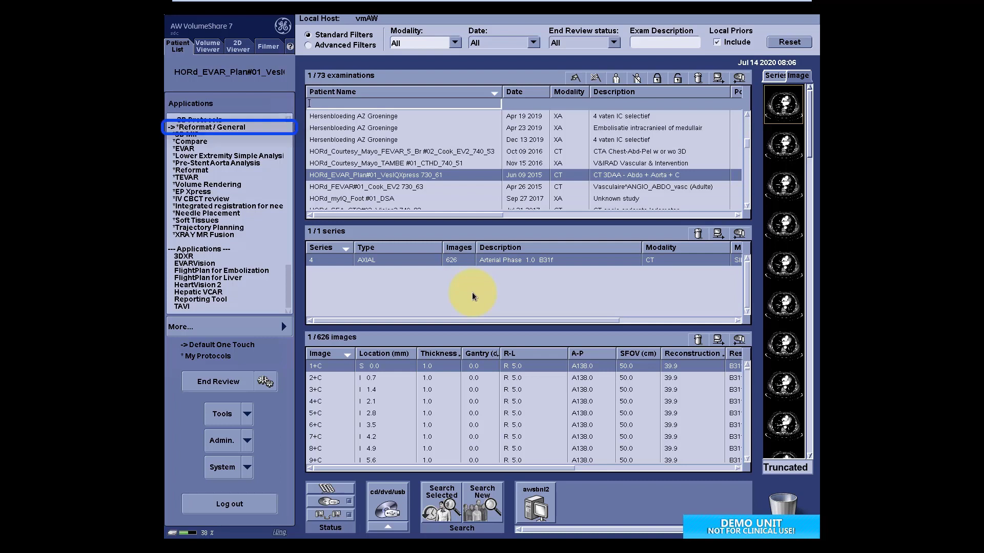
Launch the axial Arterial Phase series directly with its default One Touch protocol
left_click(380, 262)
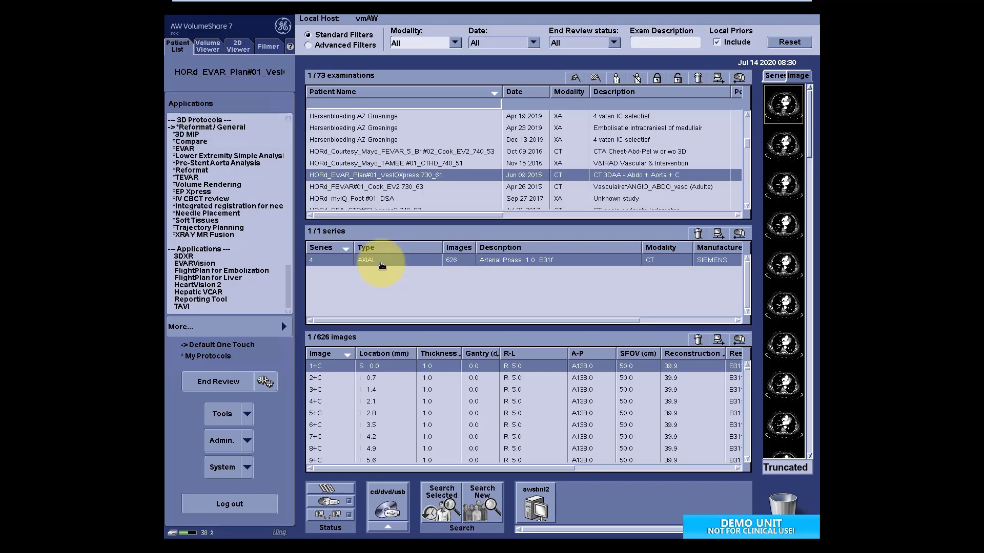
double_click(382, 265)
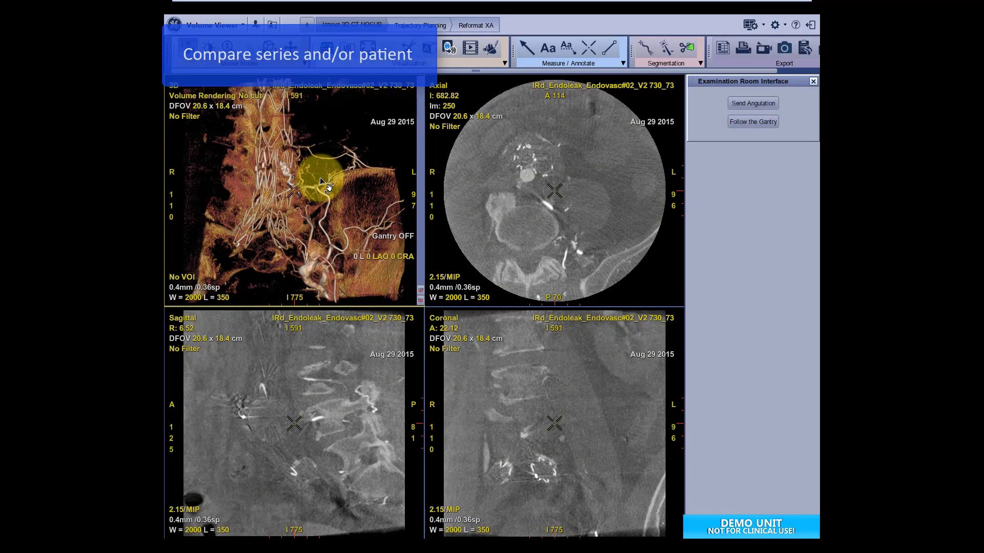
Rotate the 3D volume rendering to a side view, switch to the patient list, and return to the running Volume Viewer session
left_click_drag(338, 174, 200, 141)
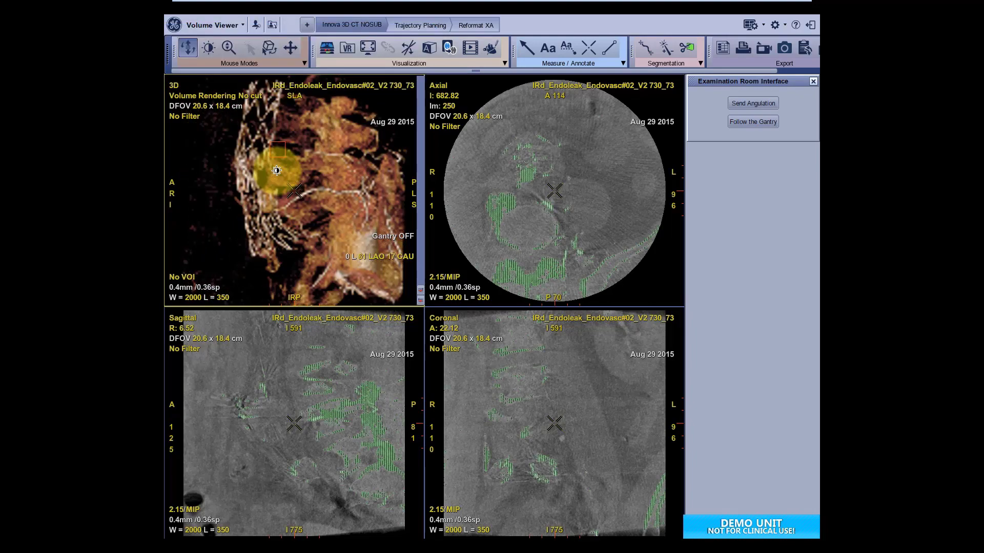
left_click(256, 26)
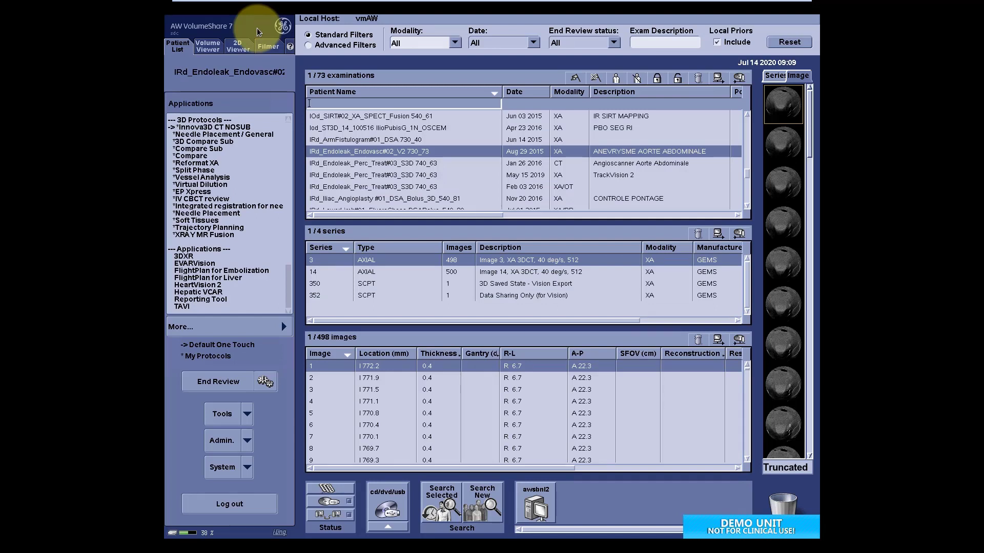
left_click(211, 47)
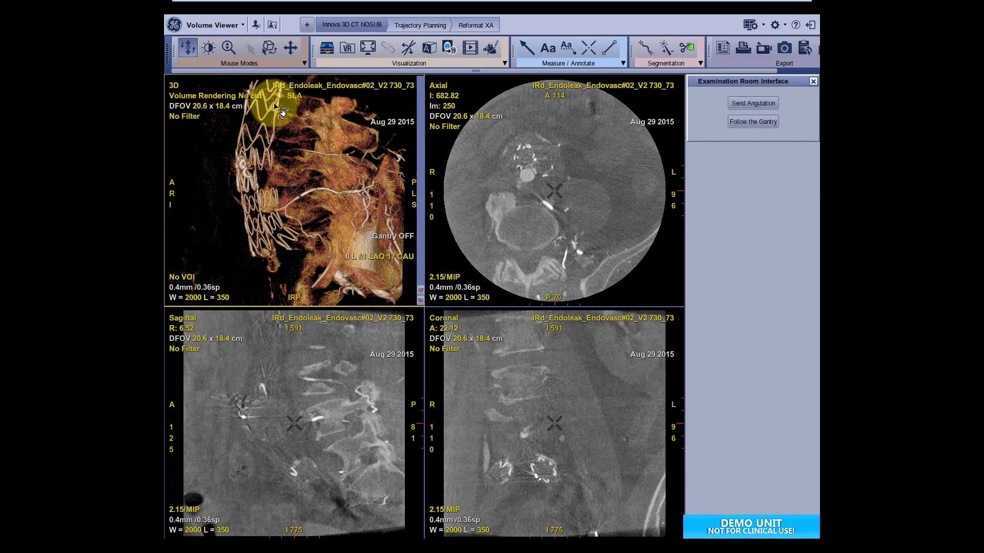
Load series 14 (Image 14, XA 3DCT) from the Mini Patient List into the Axial view for comparison
left_click(272, 26)
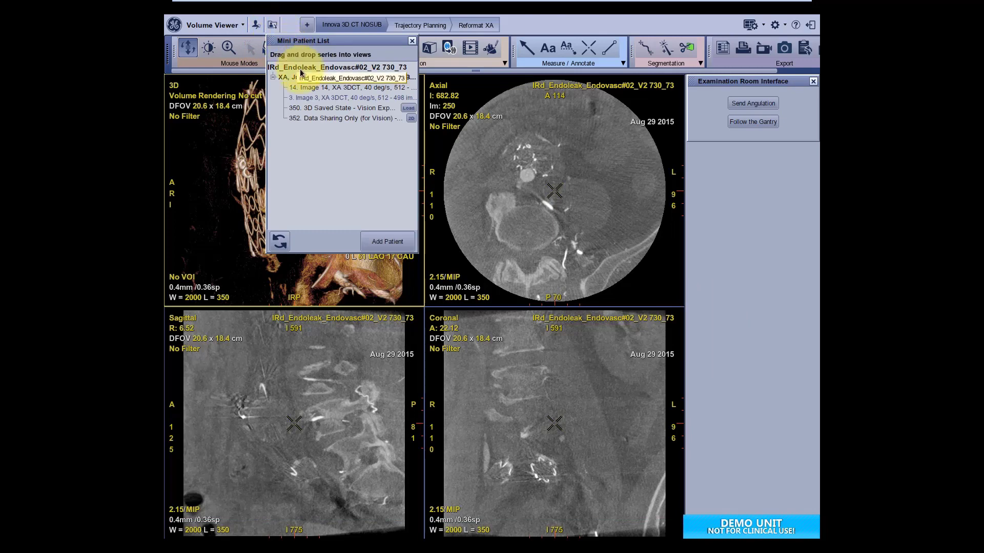
left_click(296, 89)
left_click_drag(296, 92, 453, 137)
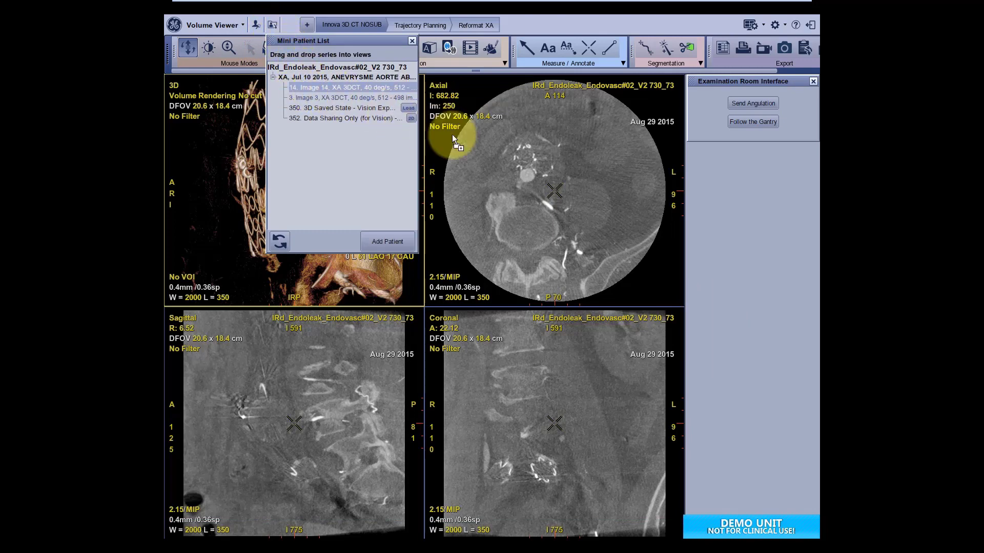
left_click_drag(519, 158, 519, 158)
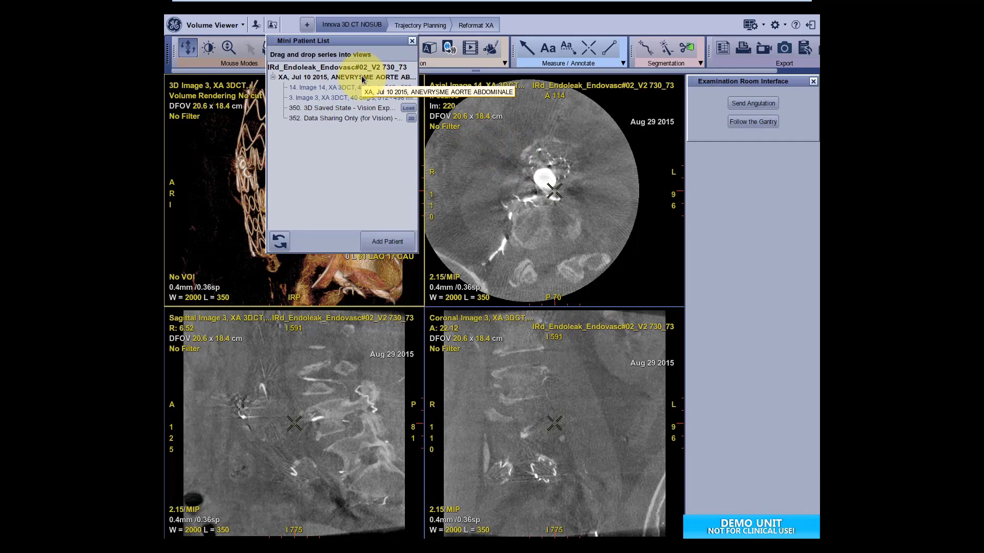
Add the Angioscanner Aorte Abdominale CT patient to the Mini Patient List and load series 501 (AORTE, 75%, iDose (5)) into the Sagittal view
left_click(272, 25)
left_click(272, 24)
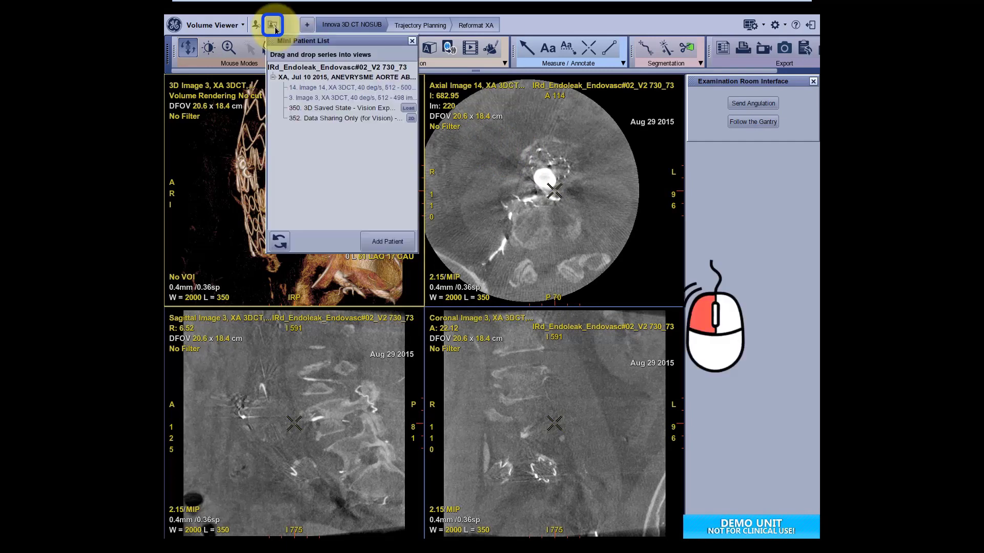
left_click(387, 241)
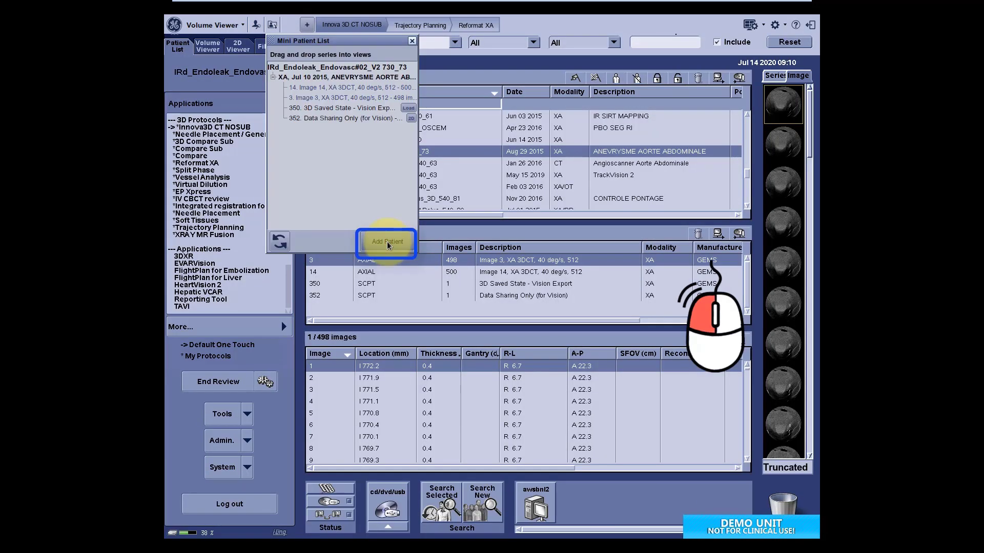
left_click(430, 164)
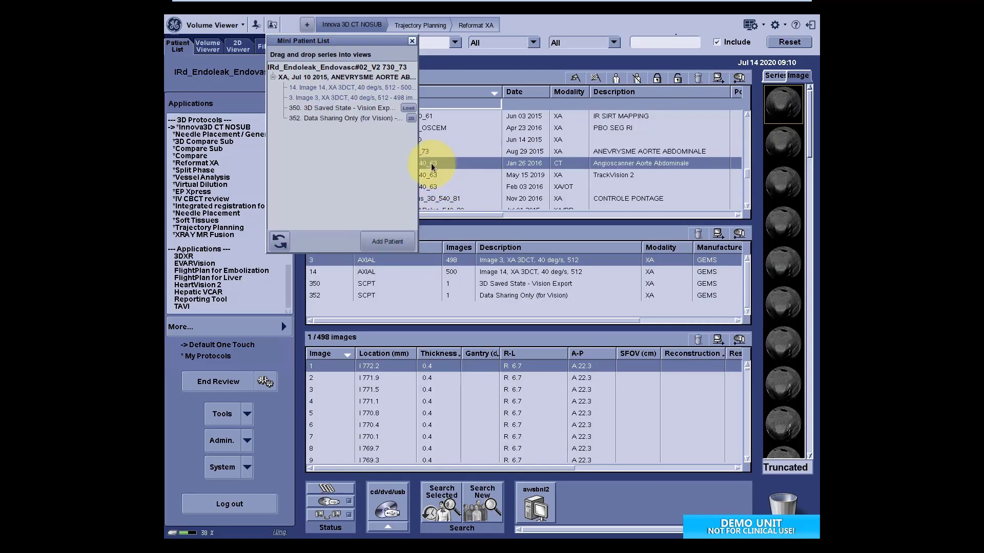
left_click(368, 295)
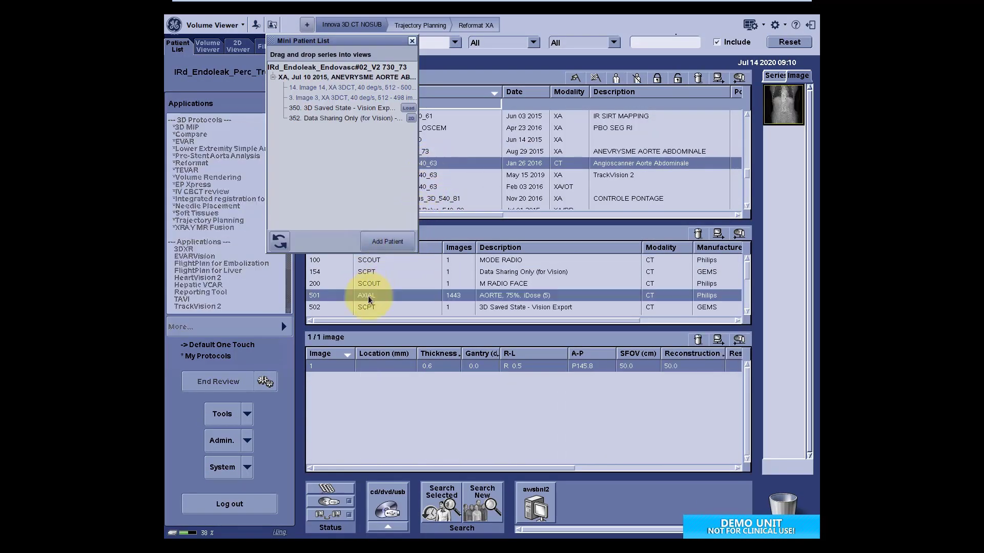
left_click(383, 239)
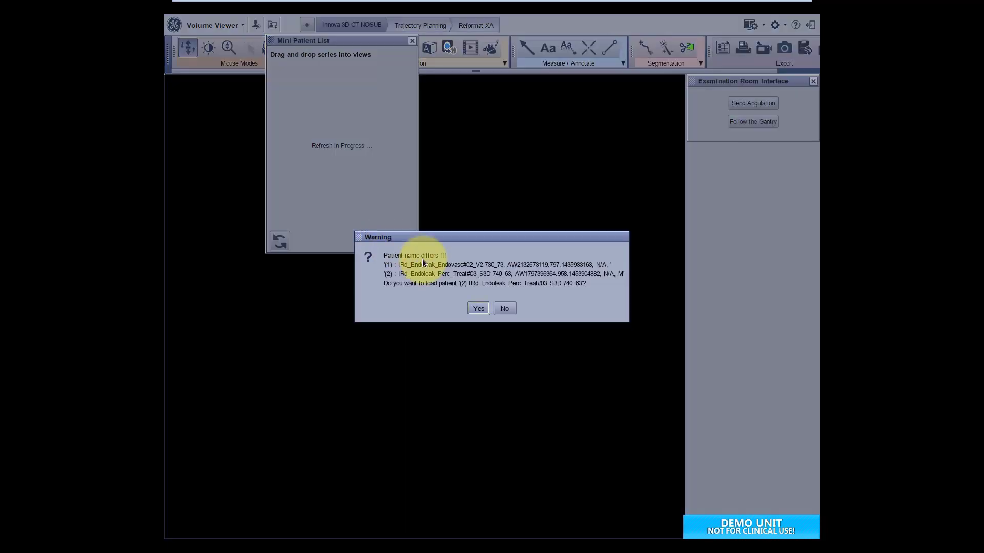
left_click(472, 304)
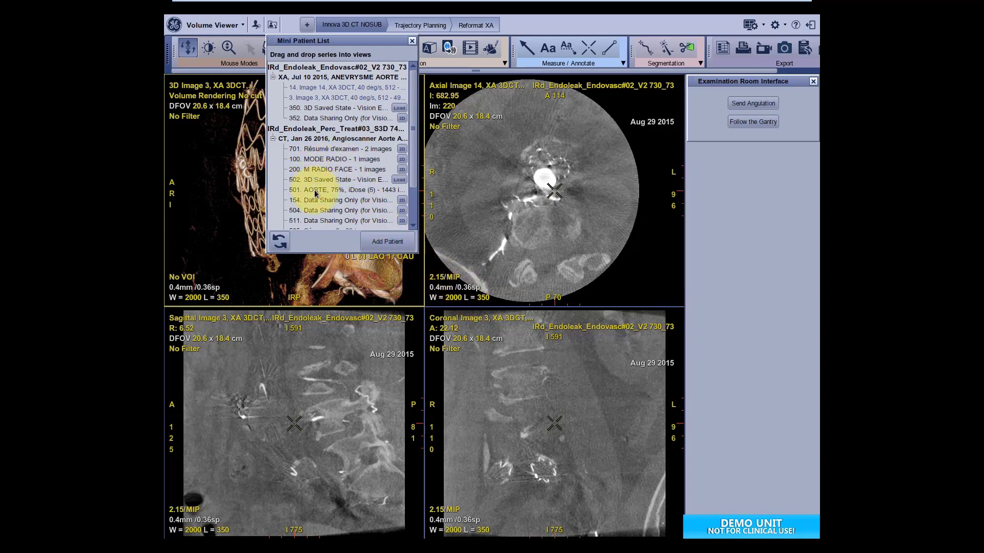
left_click_drag(315, 193, 294, 410)
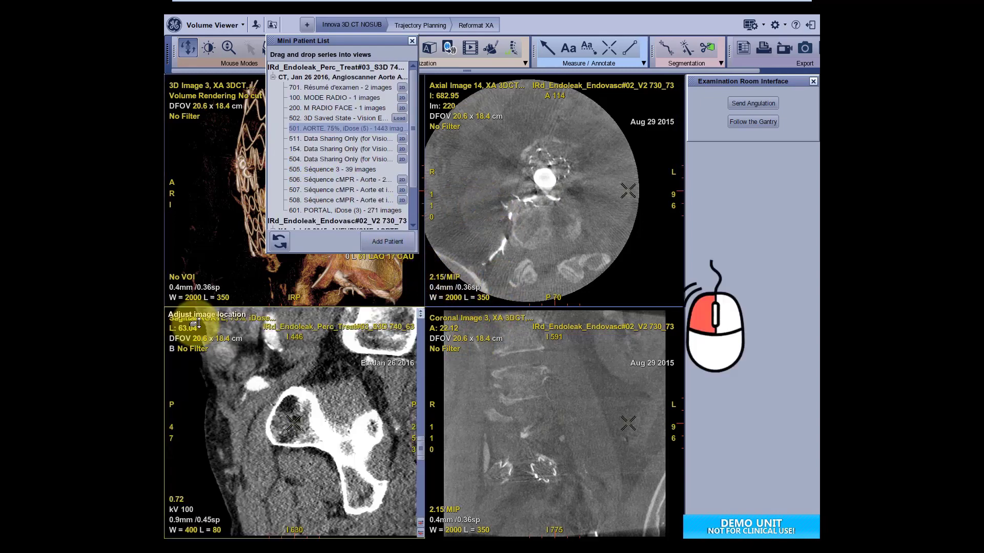
left_click(412, 41)
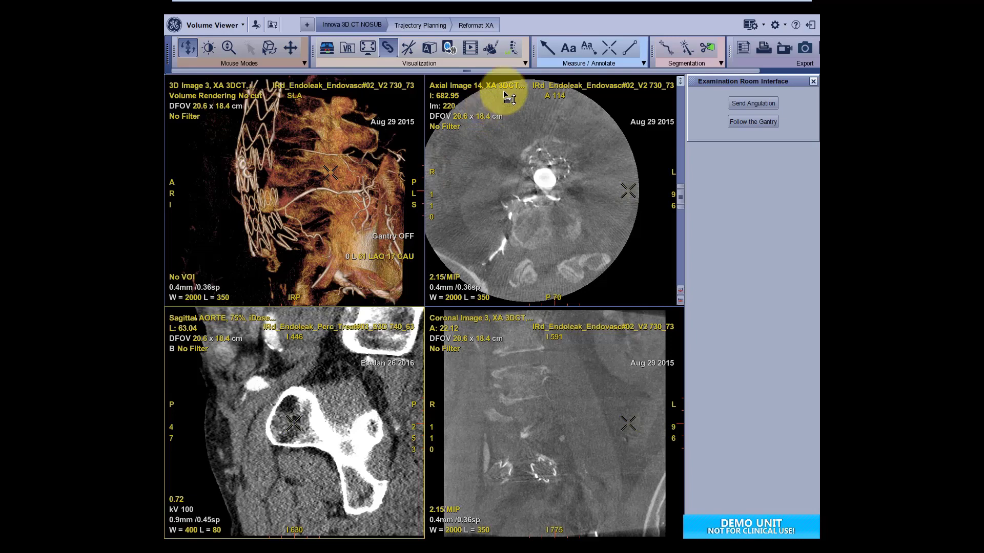
Try the side-by-side two-view split layout preset on the primary screen and undo it
left_click(765, 28)
left_click(762, 47)
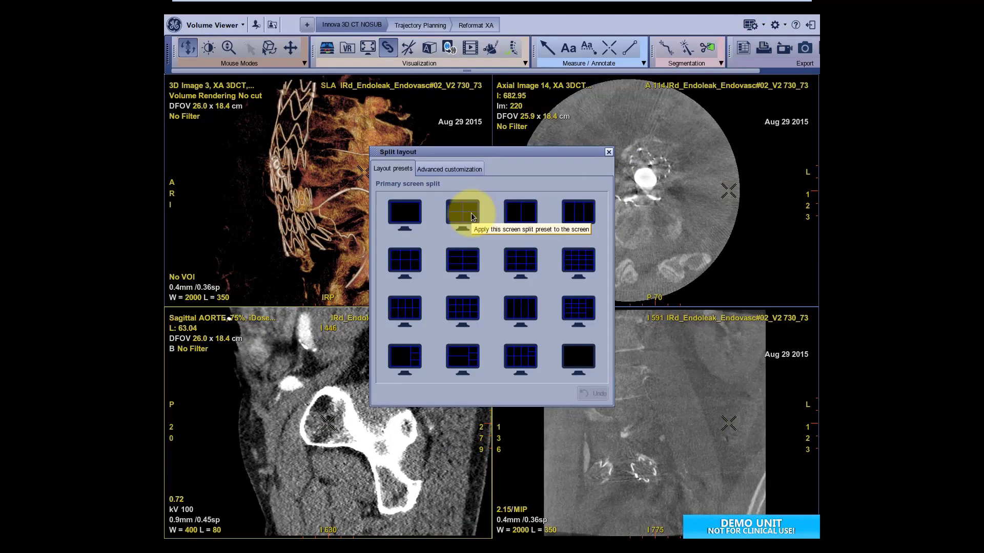
left_click(532, 217)
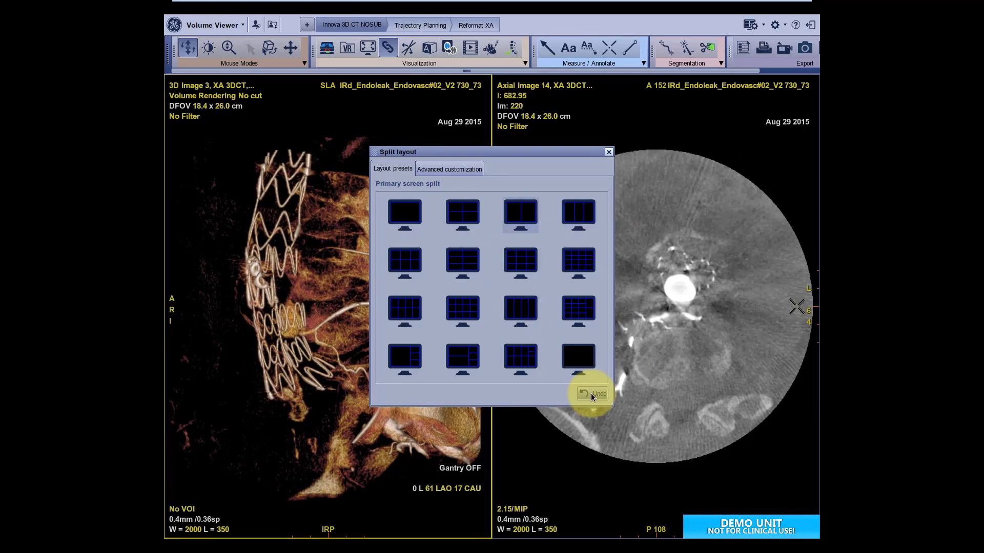
left_click(596, 395)
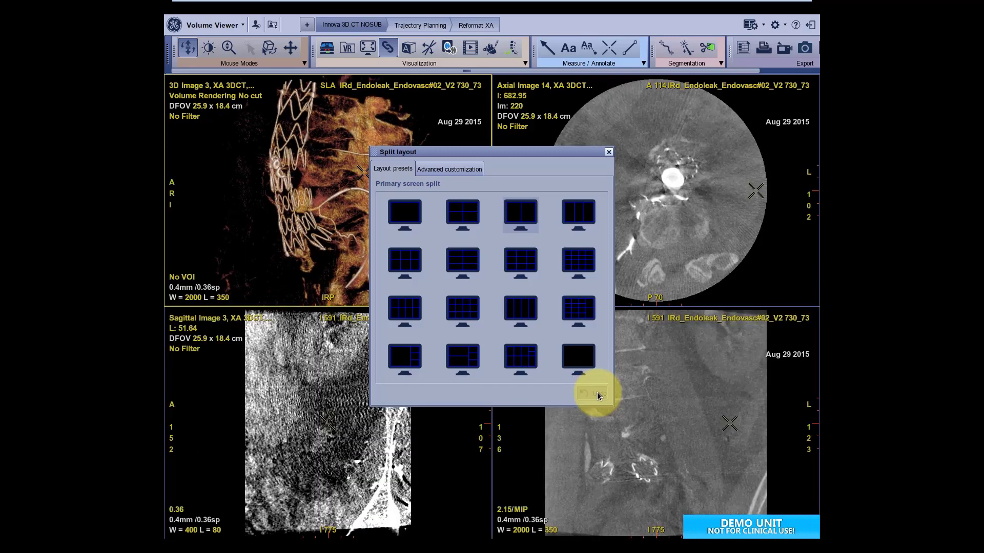
left_click(609, 152)
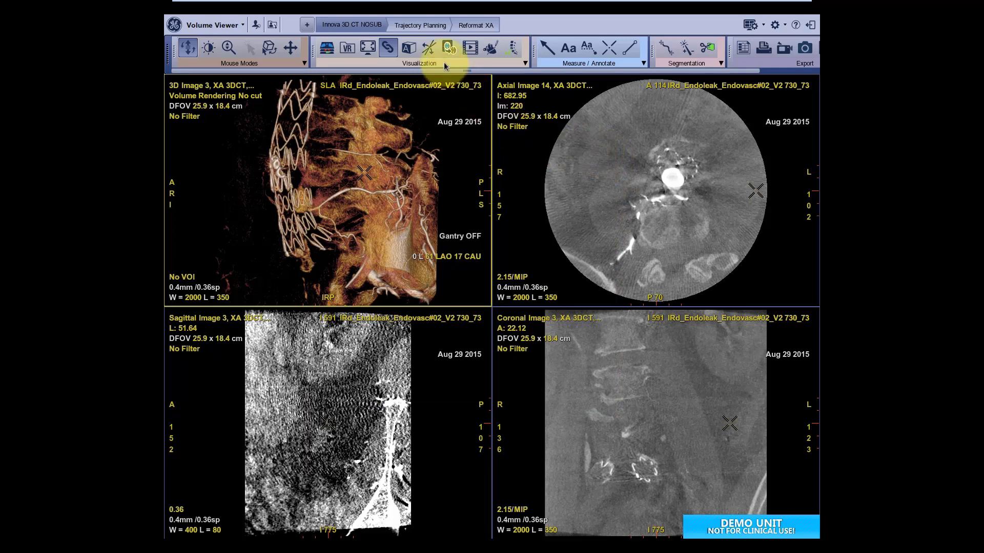
Try moving the Visualization tool group past Segmentation, put it back, and reposition the VR tool within the group
left_click_drag(444, 62, 624, 60)
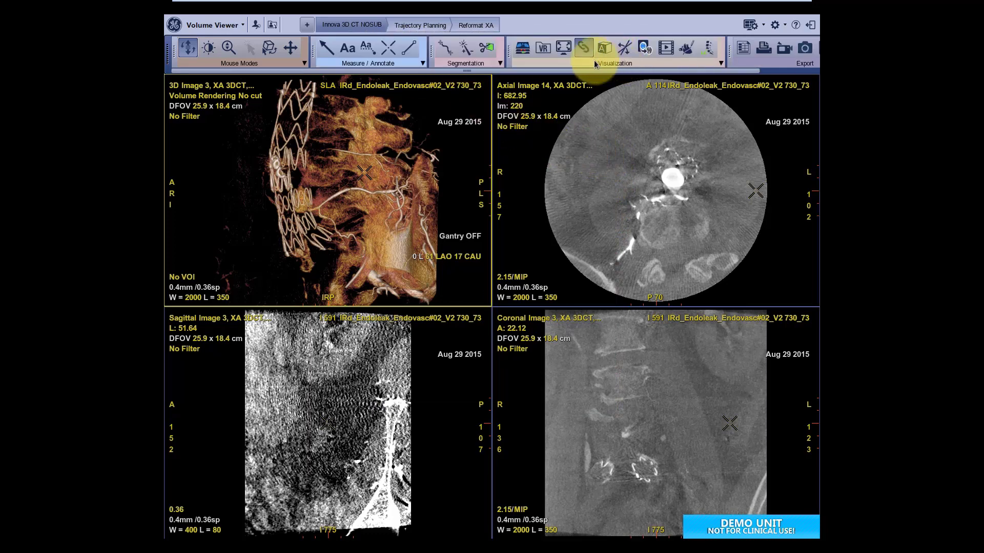
mouse_move(547, 68)
left_mouse_down()
mouse_move(347, 67)
mouse_move(383, 48)
mouse_move(470, 48)
left_mouse_up()
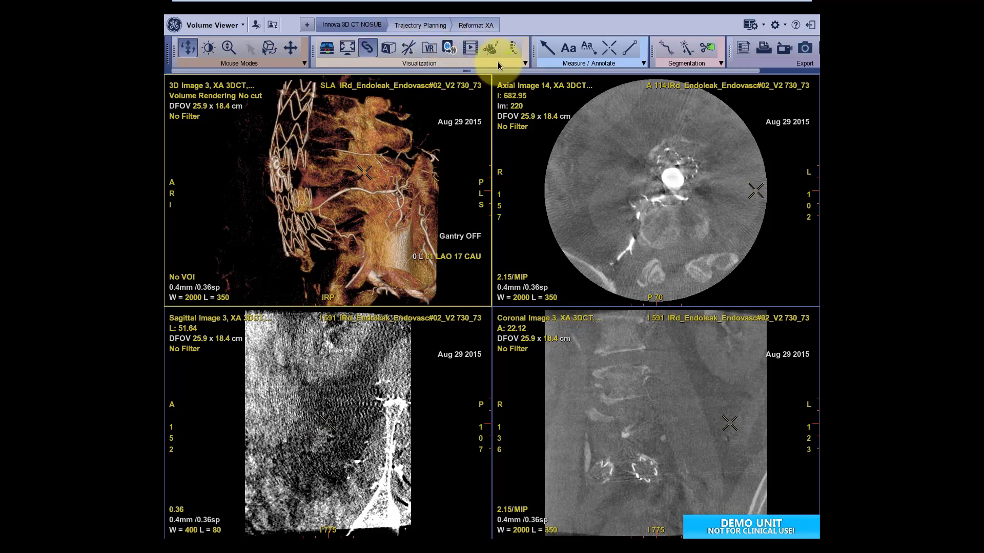
left_click(525, 64)
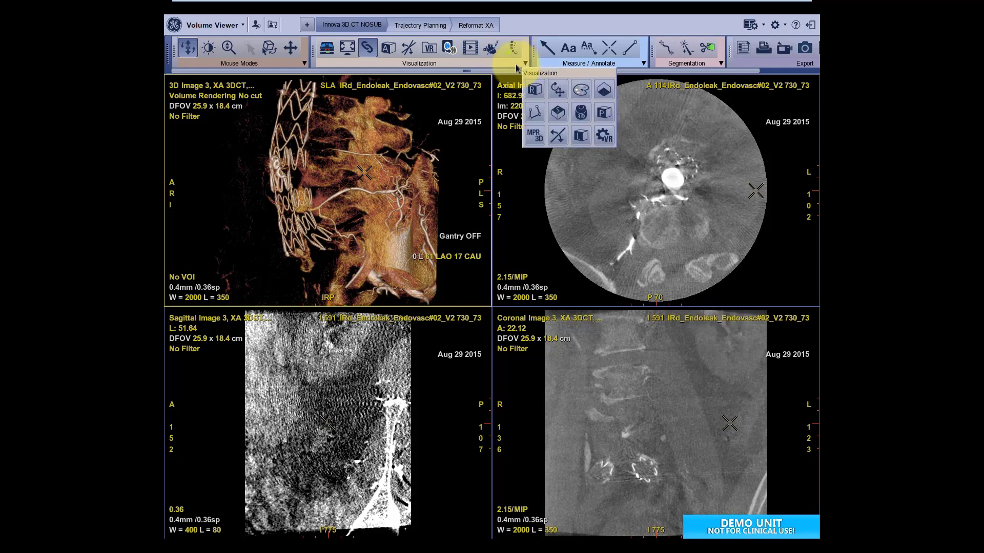
mouse_move(535, 89)
left_mouse_down()
mouse_move(507, 49)
mouse_move(531, 93)
left_mouse_up()
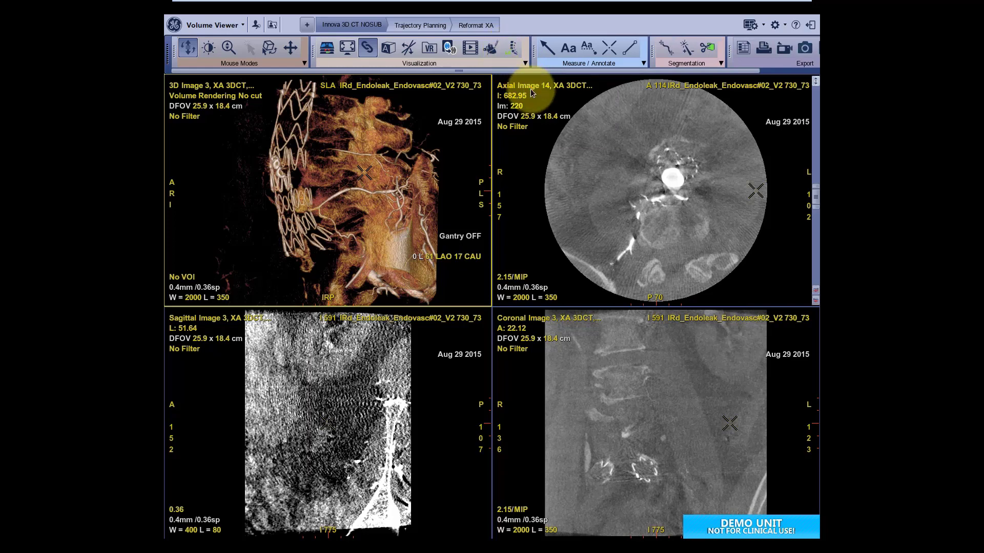
In the Toolbar preferences, add the R cube tool to the Visualization group and leave the rotate-and-move tool out
left_click(776, 25)
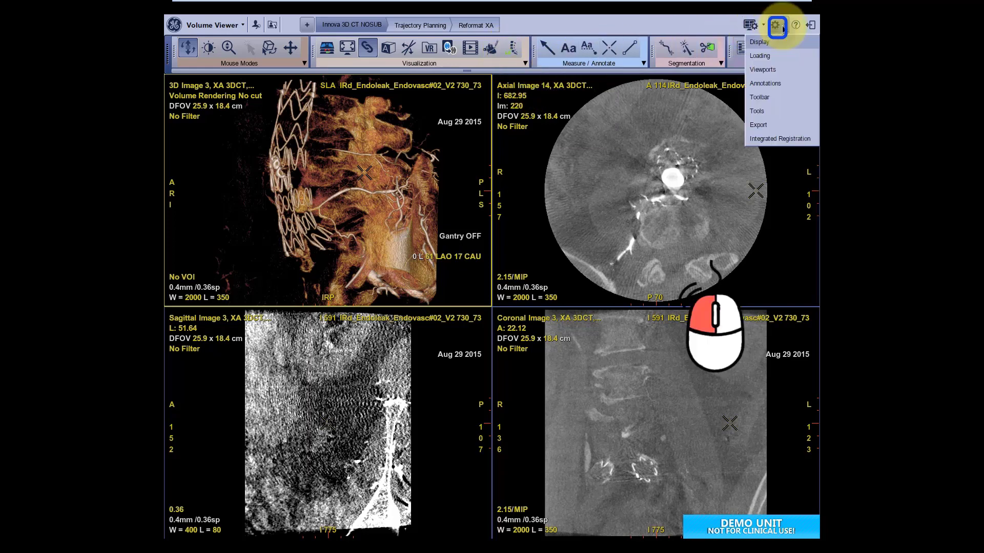
left_click(759, 97)
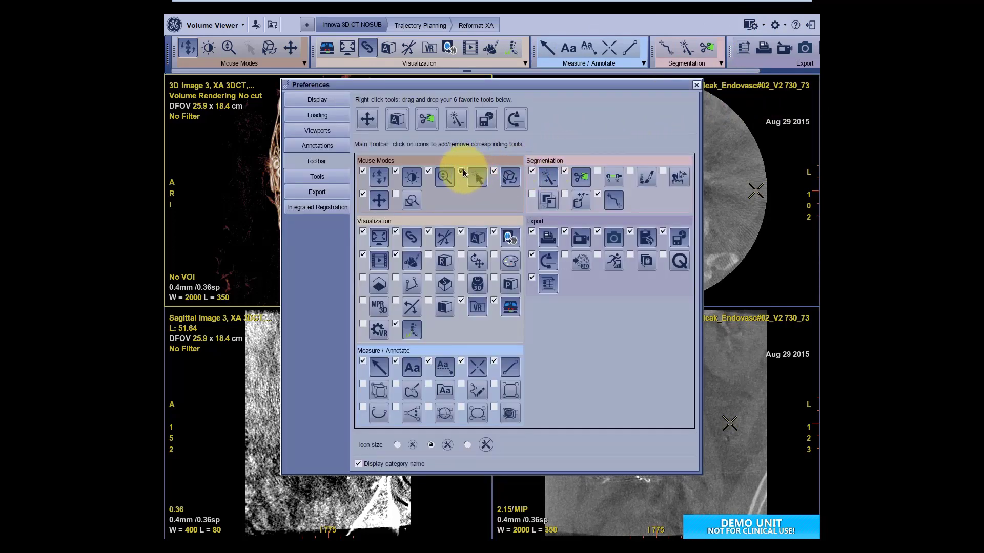
left_click(461, 170)
left_click(461, 254)
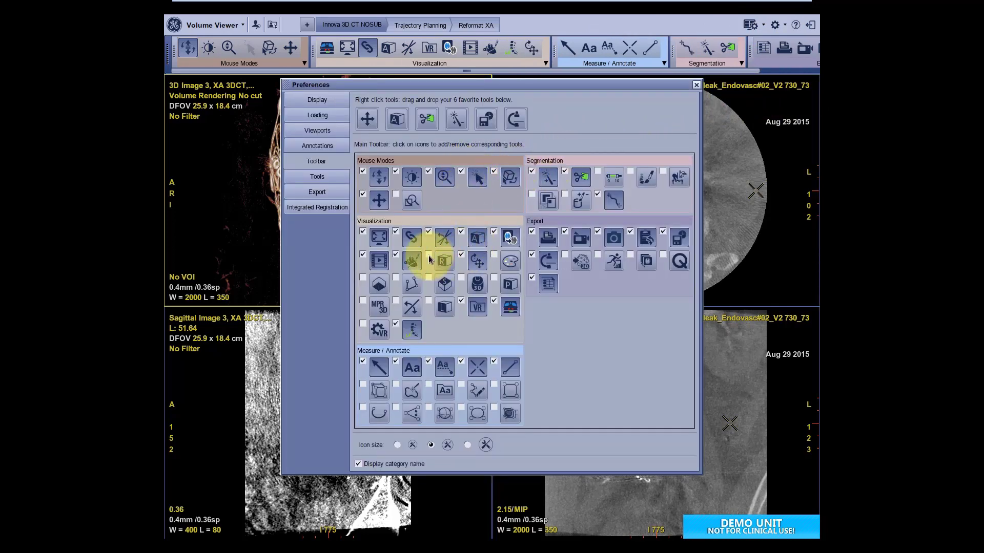
left_click(429, 256)
left_click(463, 256)
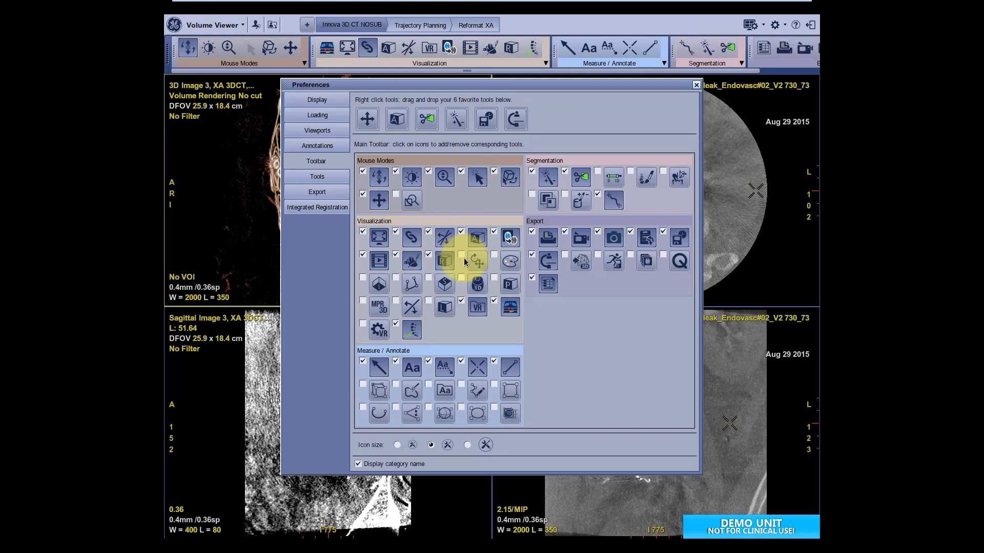
left_click(696, 85)
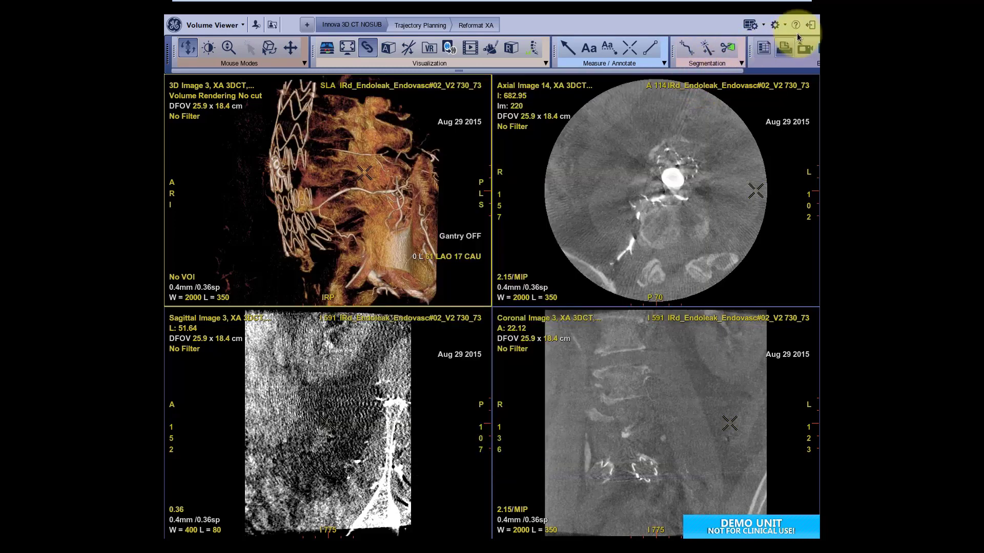
Quit the Volume Viewer session without auto-saving the state or launching End Review
left_click(811, 26)
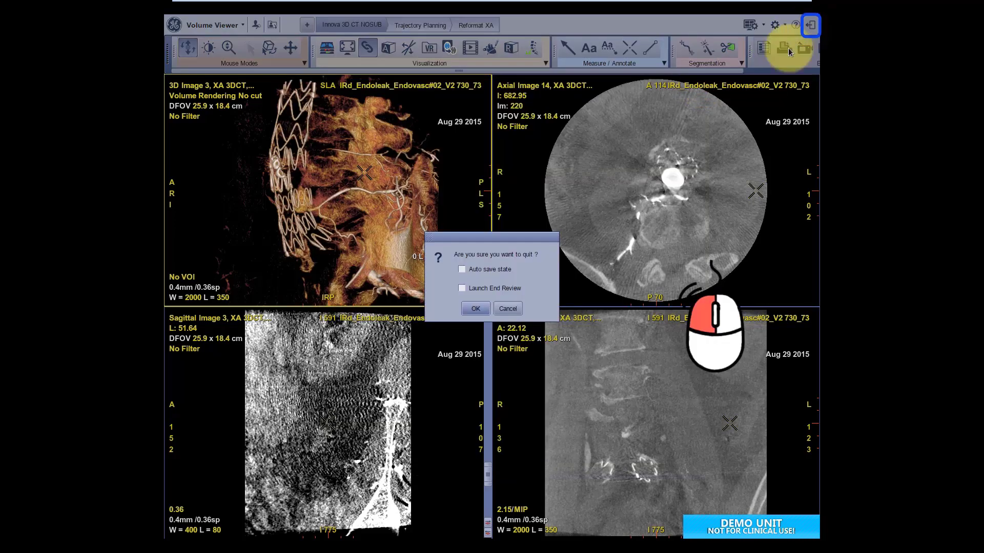
left_click(477, 304)
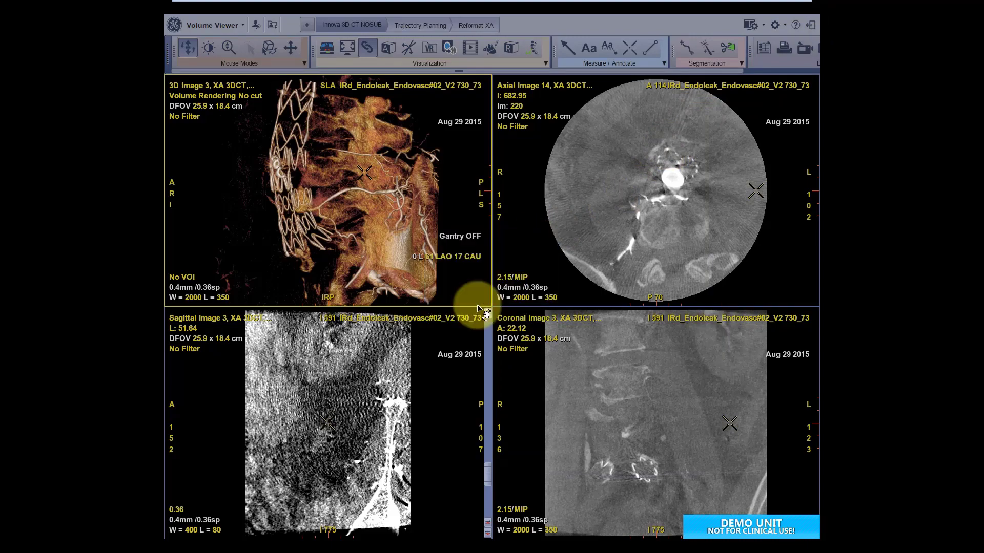